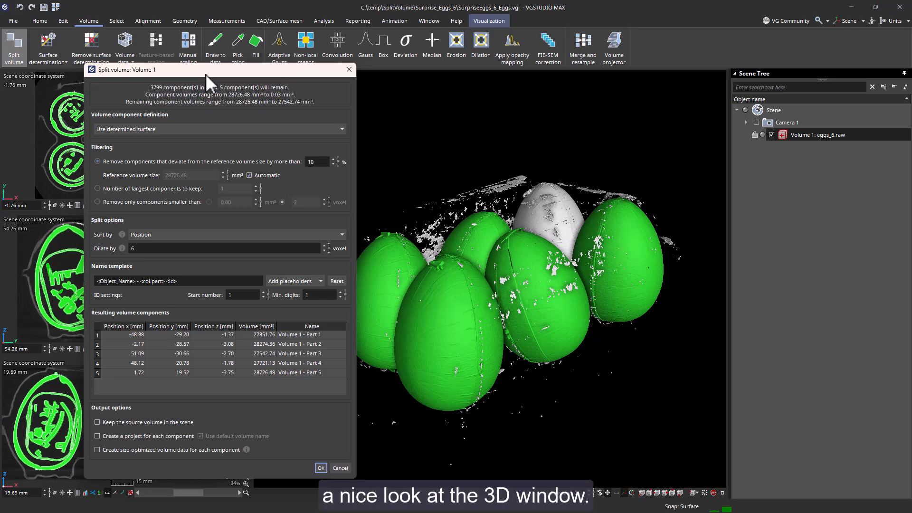
- Set the volume component definition to Automatic for splitting Volume 1
middle_drag(516, 270, 563, 285)
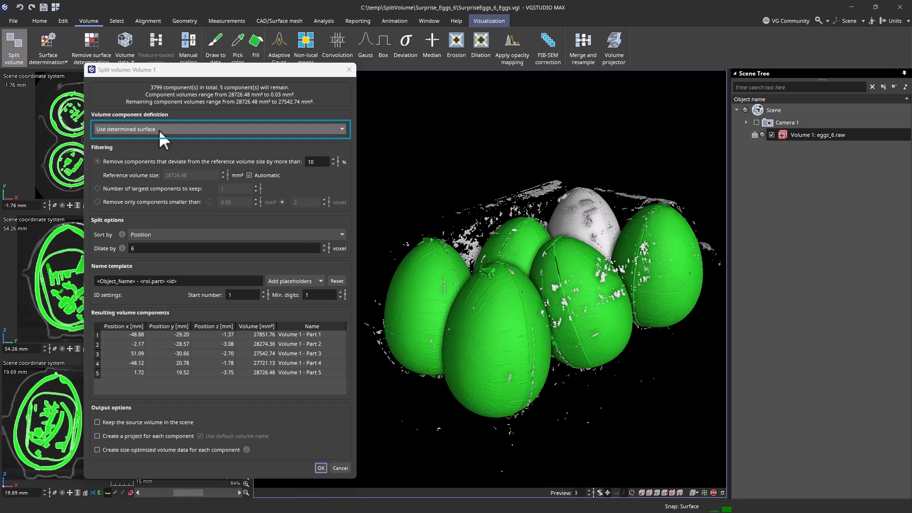
click(159, 130)
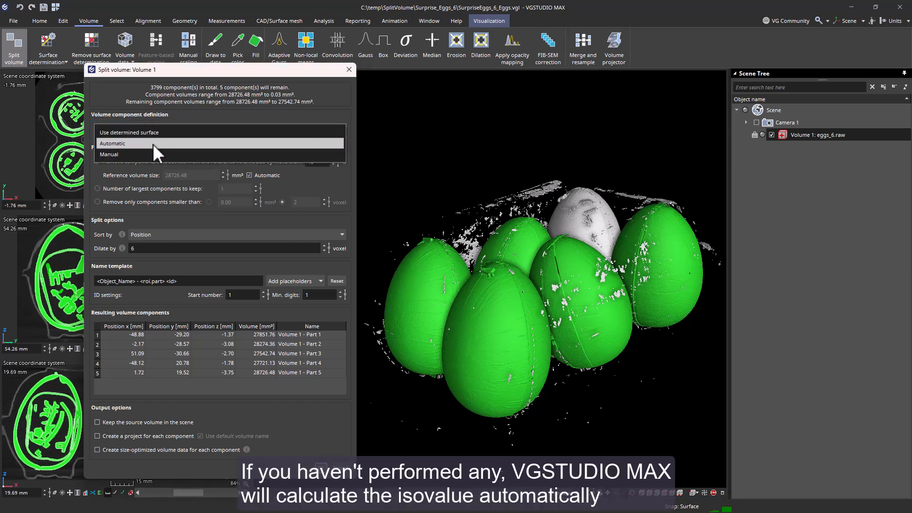
click(153, 143)
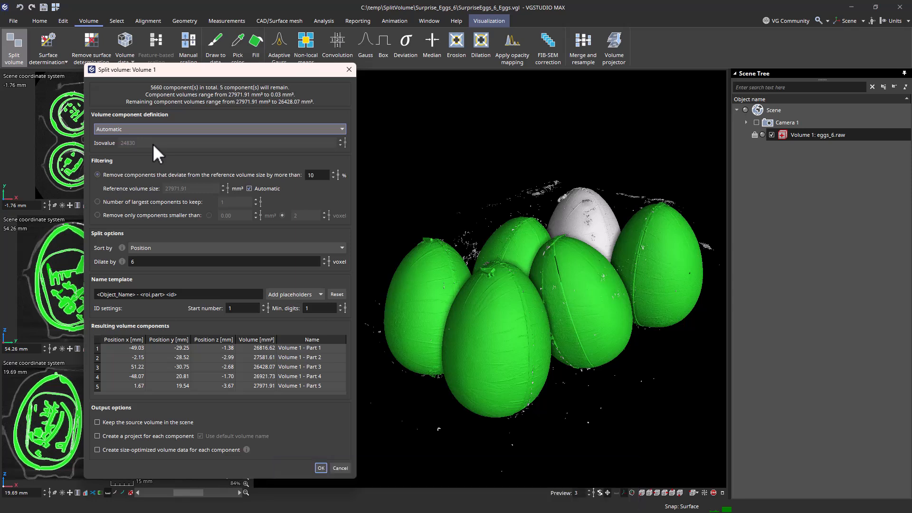
- Show the selection and segmentation tools while keeping the volume split settings open
drag(164, 70, 163, 89)
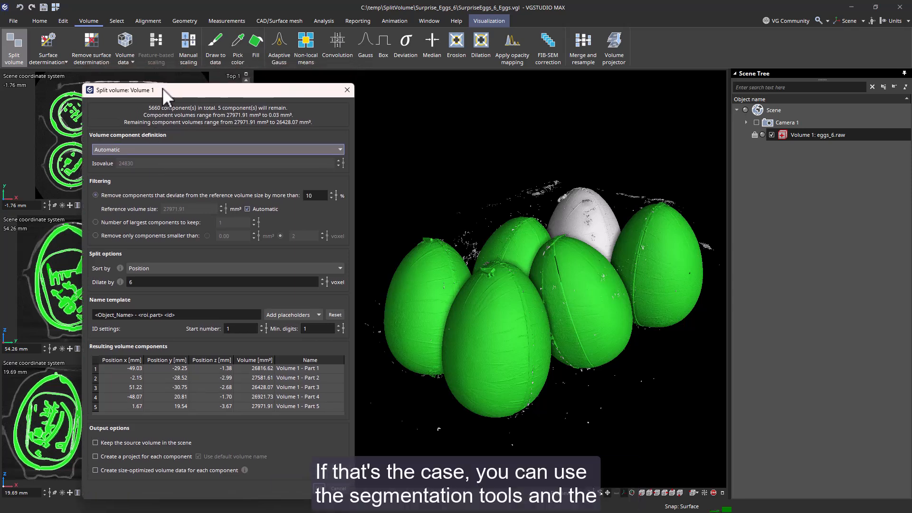
click(122, 21)
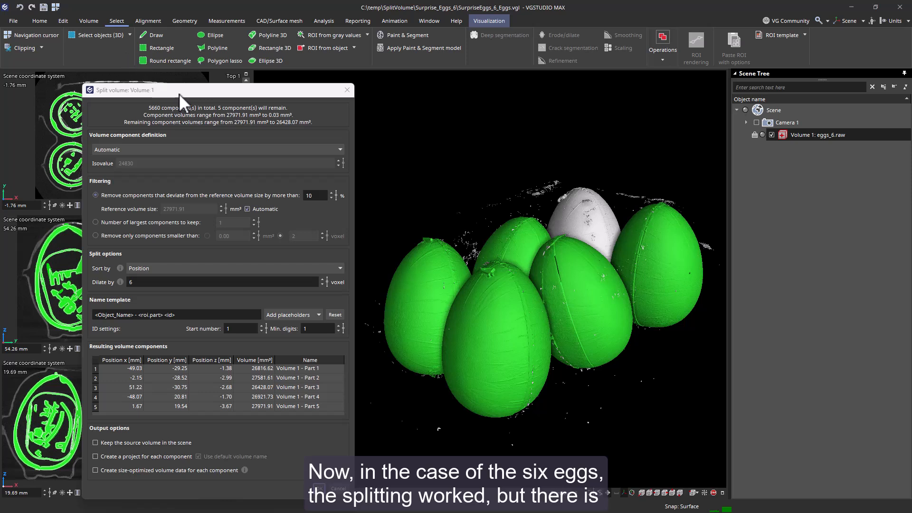
drag(179, 93, 170, 59)
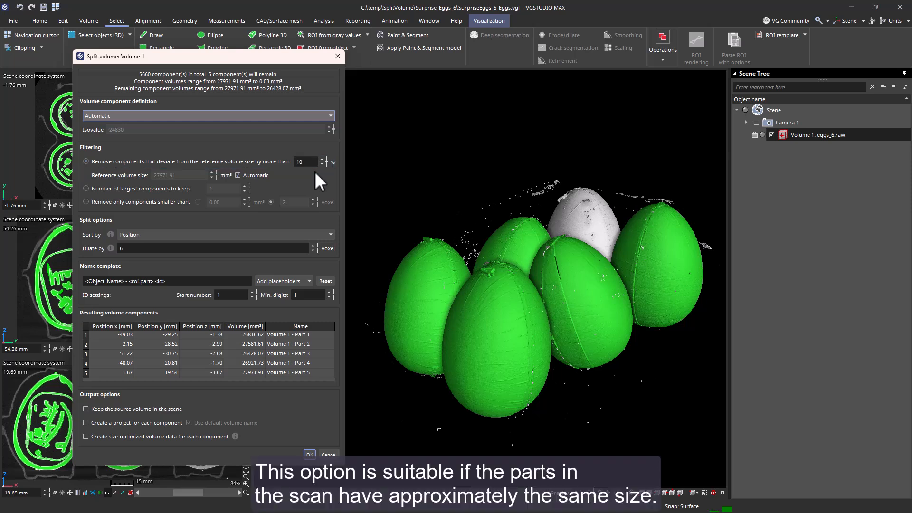
- Try a 14 % limit for the deviation from the reference volume size, and set it back to 10 %
click(321, 159)
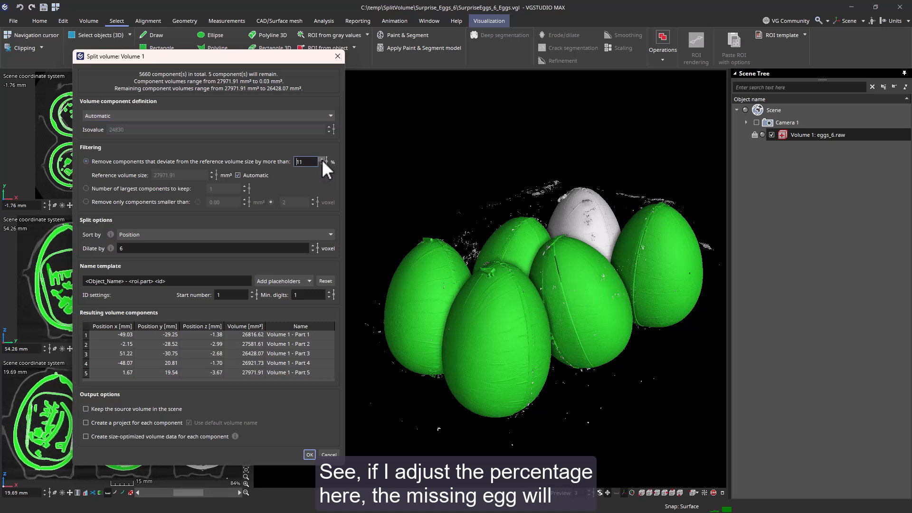
click(322, 159)
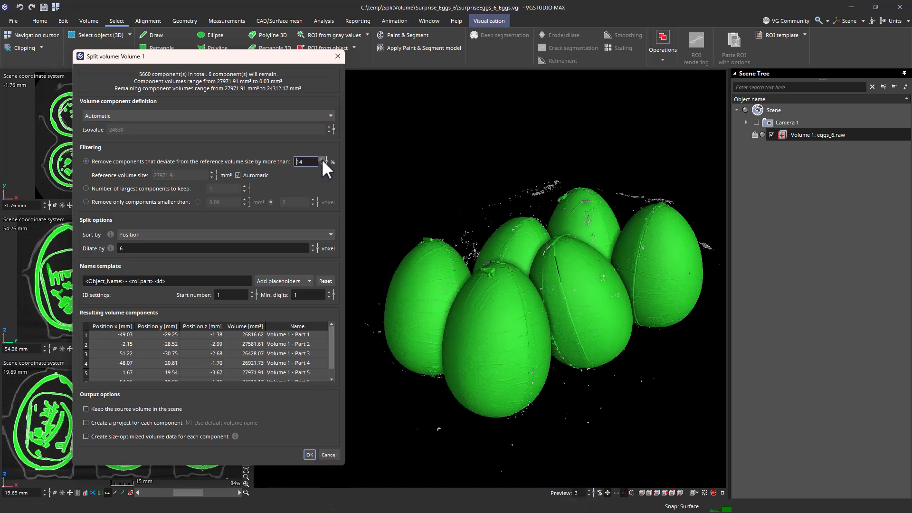
drag(315, 162, 291, 166)
text(10)
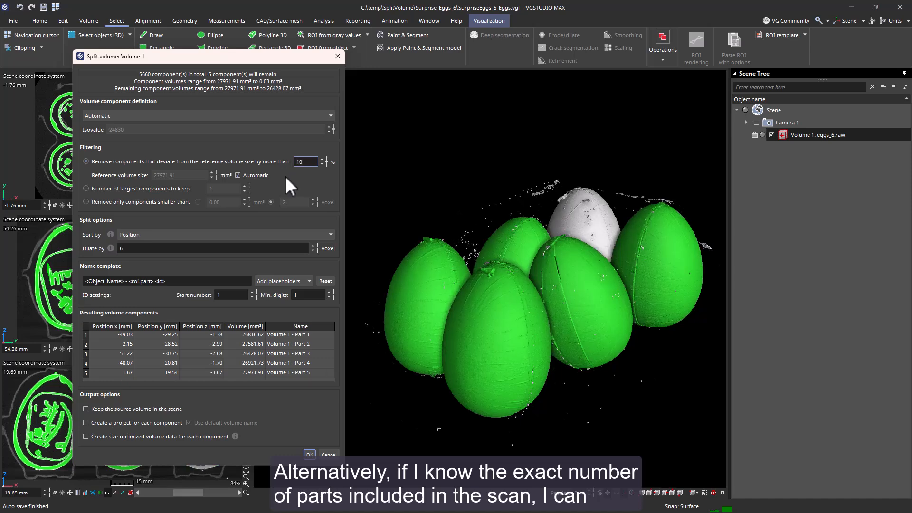
- Filter the components by number of largest components to keep, set to 6, and check the end of the resulting list
click(86, 189)
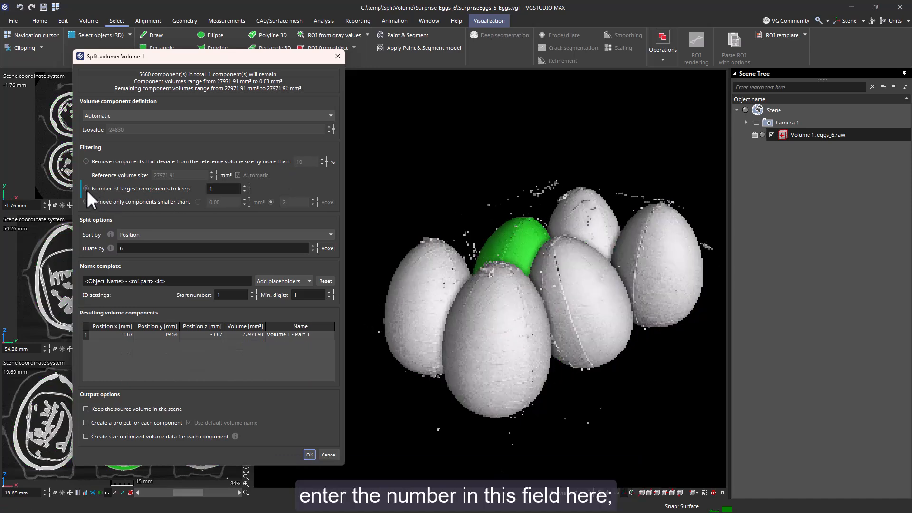
click(209, 189)
text(6)
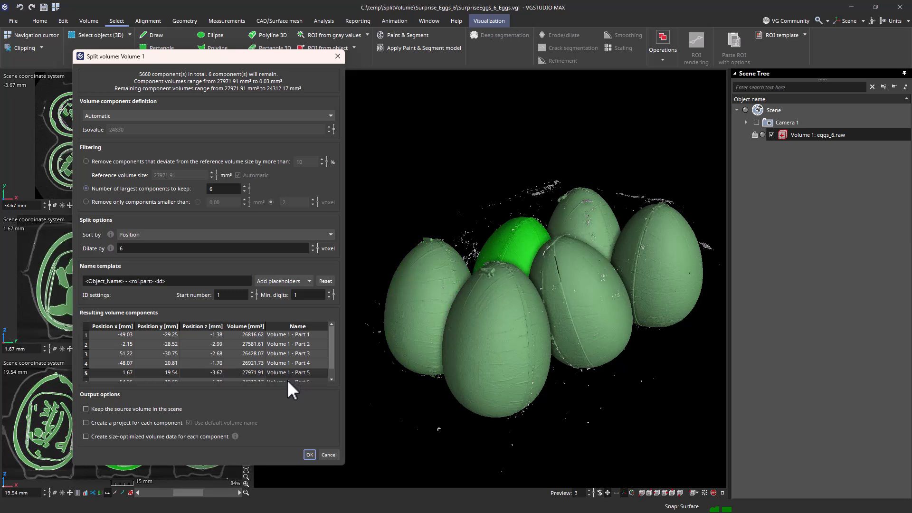
scroll(287, 380, down, 1)
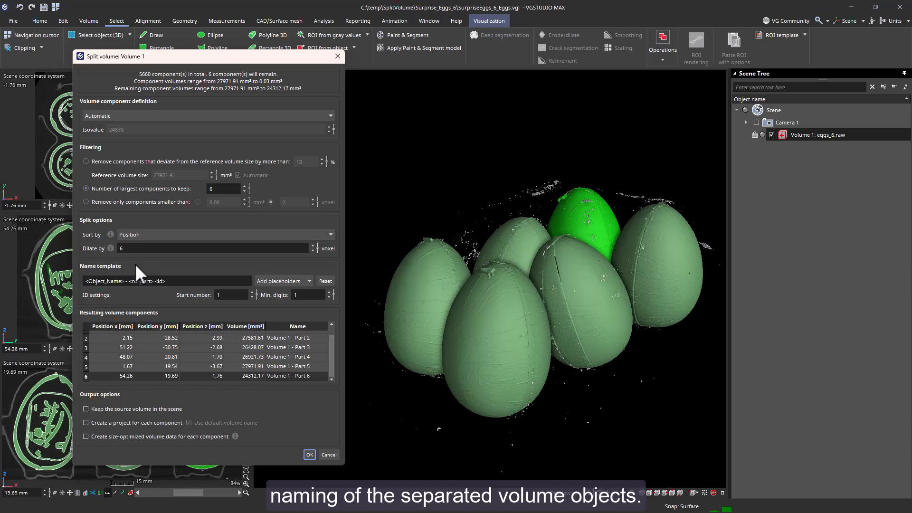
- Review the scan and component metadata in the properties of the eggs_6.raw volume, and locate the OCR analysis
double_click(812, 136)
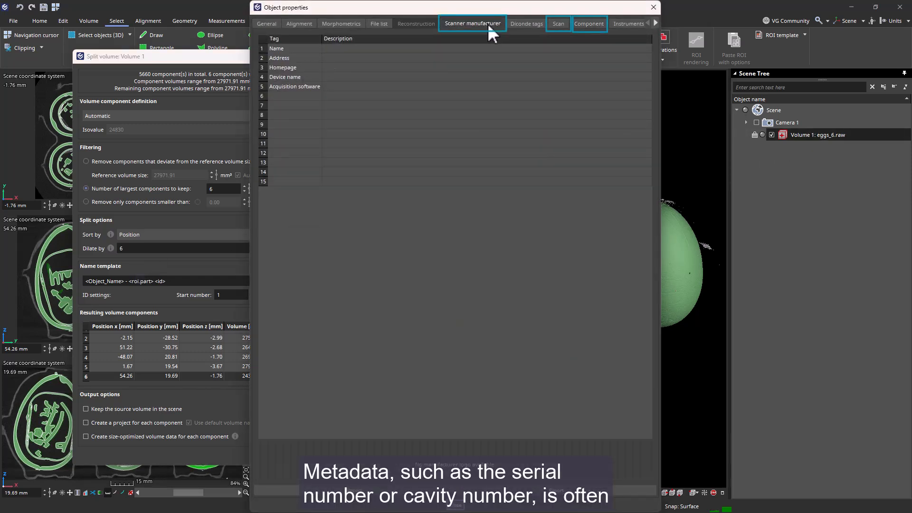
click(560, 23)
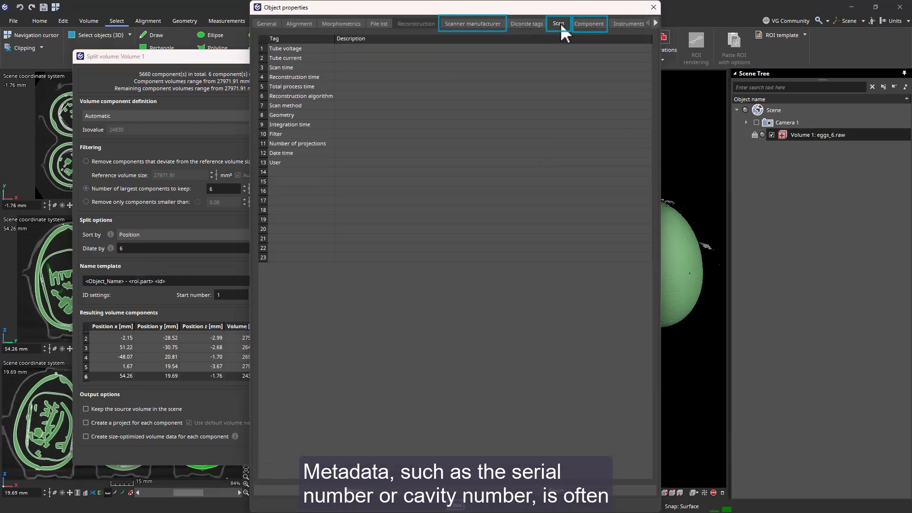
click(589, 24)
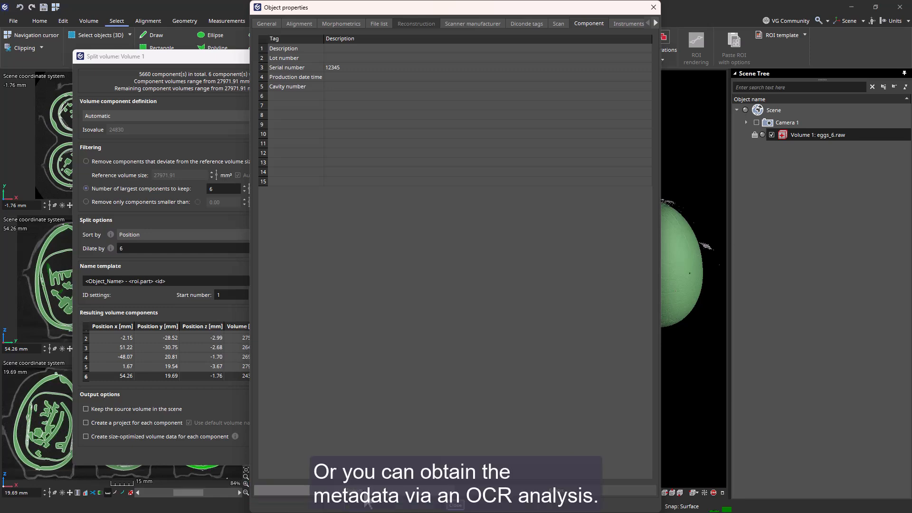
click(655, 7)
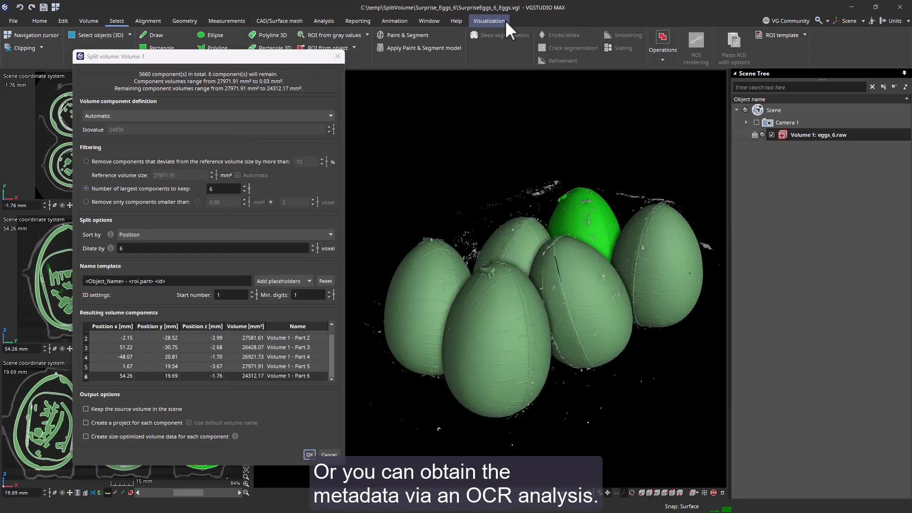
click(324, 22)
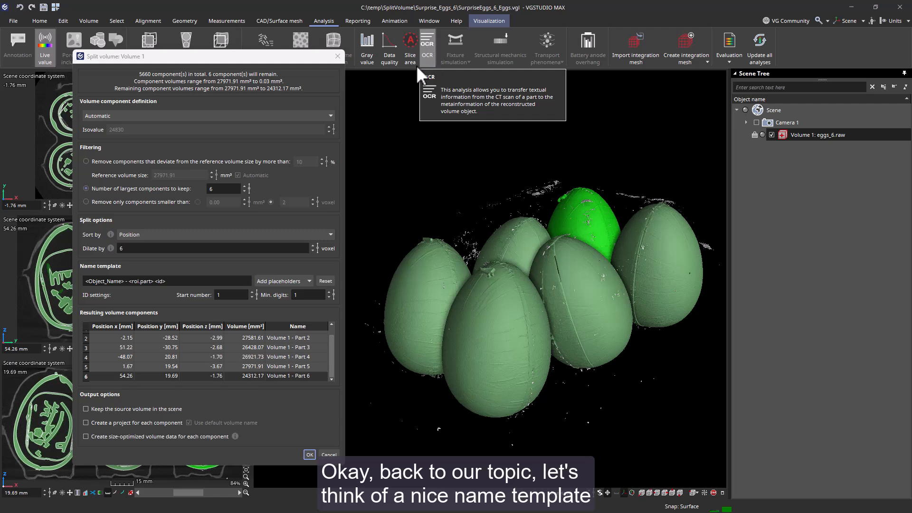
- Set the name template to "<Object_Name> - SN - <ComponentInfo_Serial number> Egg <id>" using the serial number placeholder
double_click(153, 282)
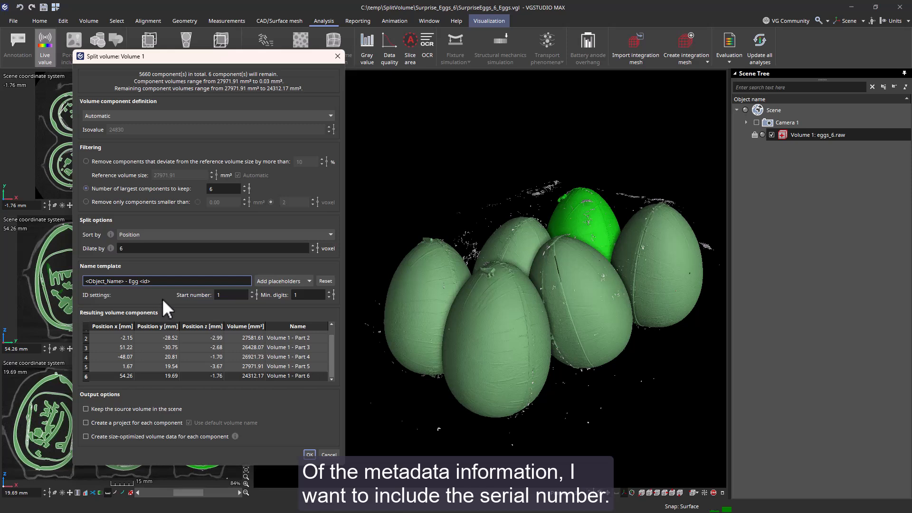
click(129, 282)
text(SN -)
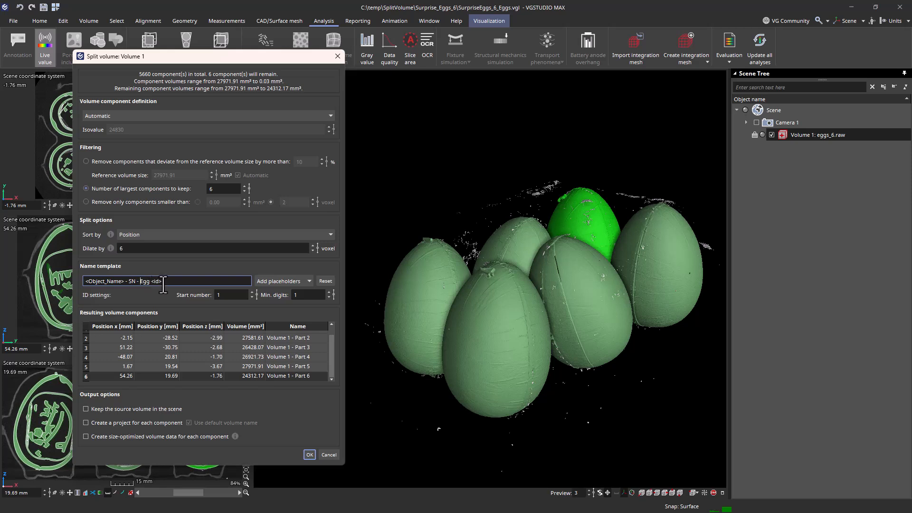
click(307, 280)
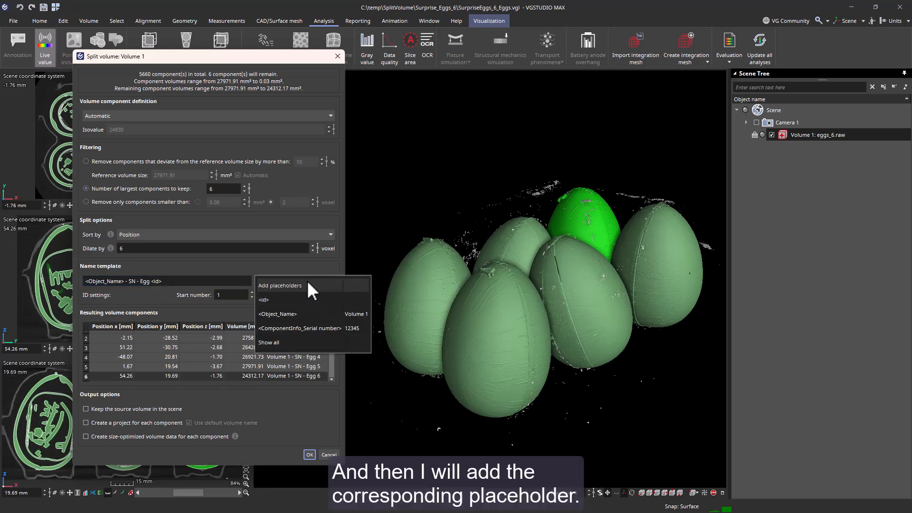
click(324, 329)
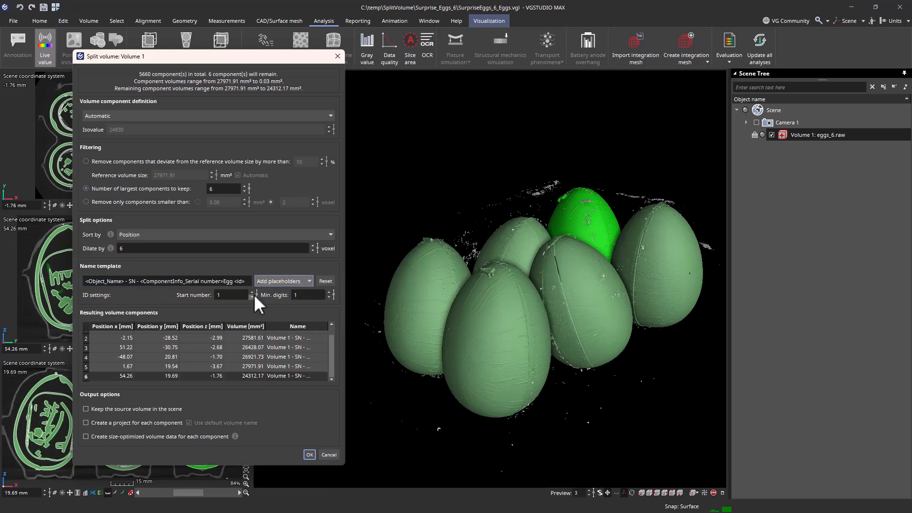
click(225, 284)
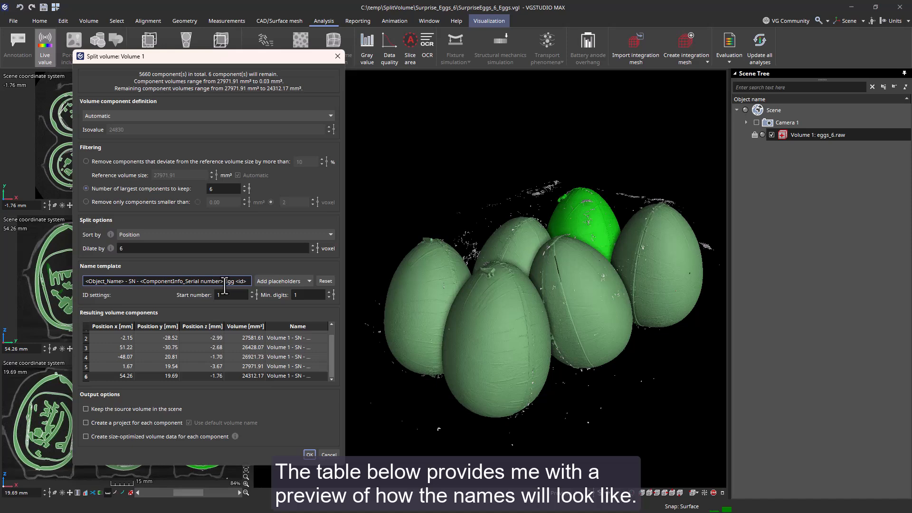
- Widen the split settings dialog to preview the full component names, and select the first component in the list
click(303, 336)
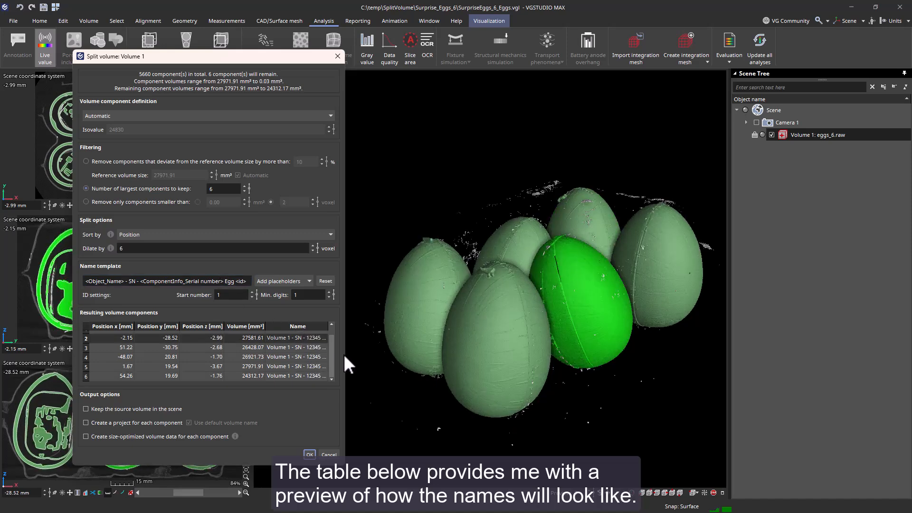
drag(346, 355, 364, 354)
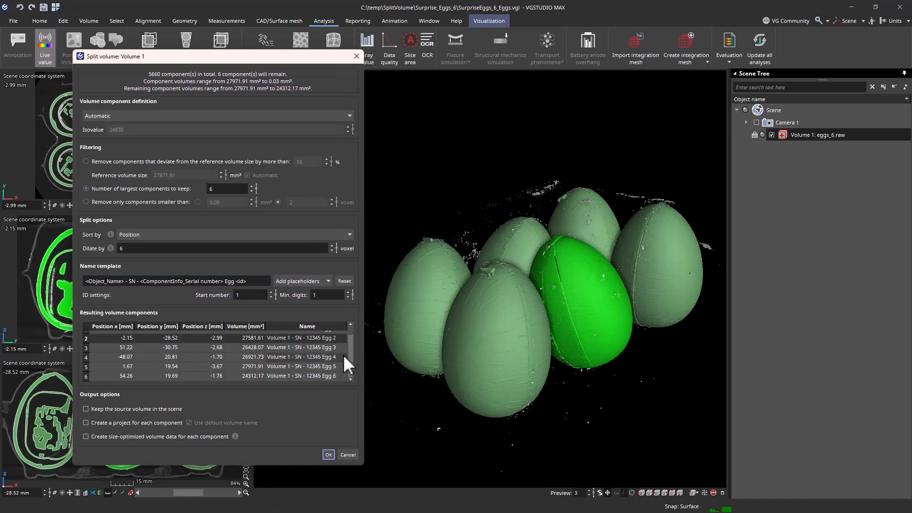
scroll(342, 353, up, 1)
click(330, 334)
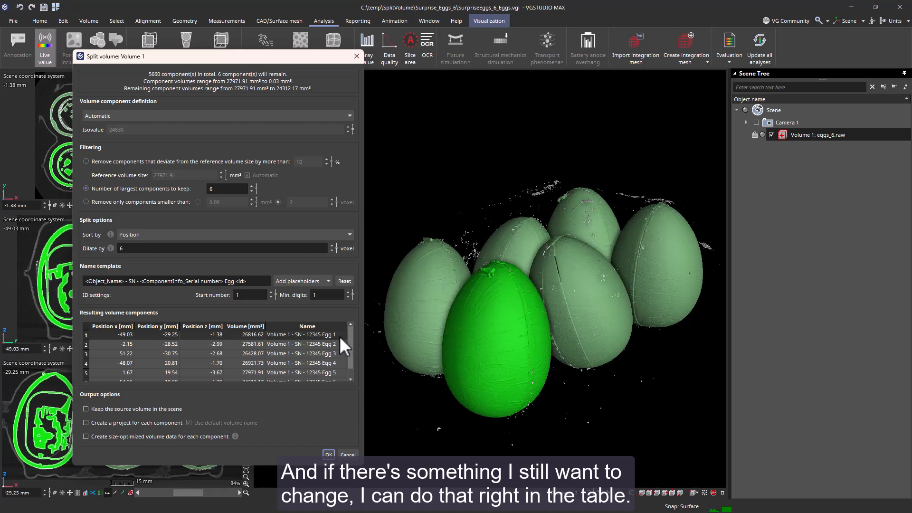
- Replace the <id> placeholder with "a" in the first component's name
double_click(338, 335)
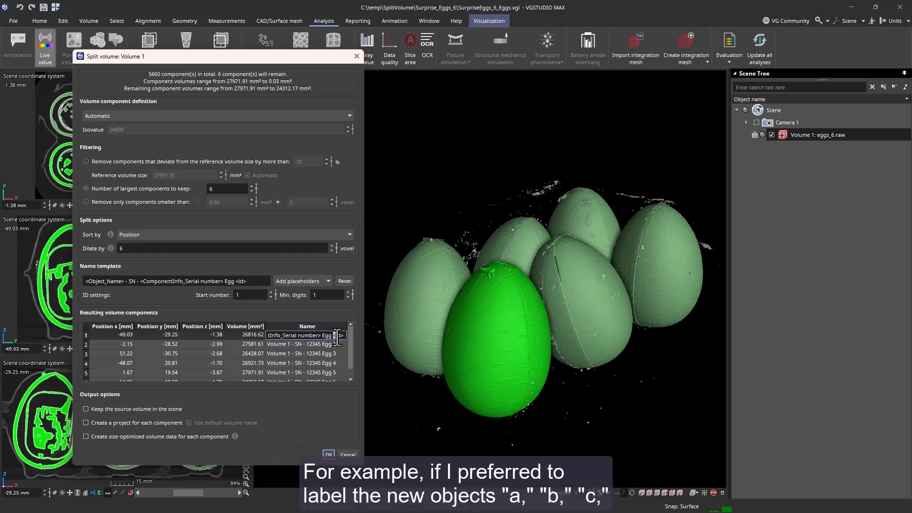
drag(337, 335, 351, 397)
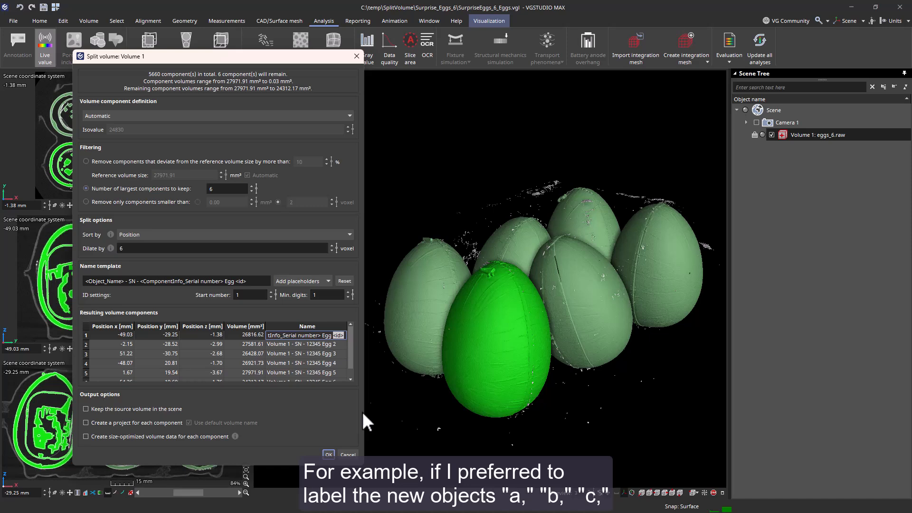
text(a)
key(Return)
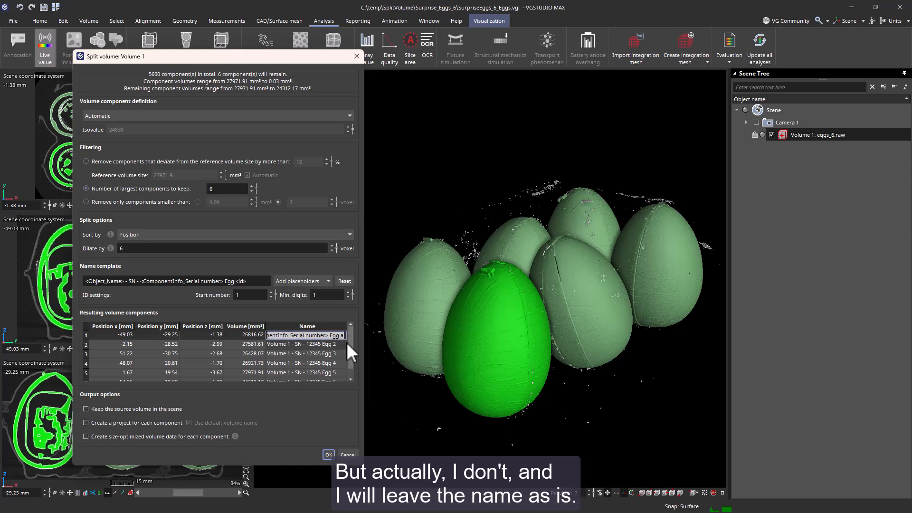
- Restore the <id> placeholder at the end of the first component's name
double_click(340, 335)
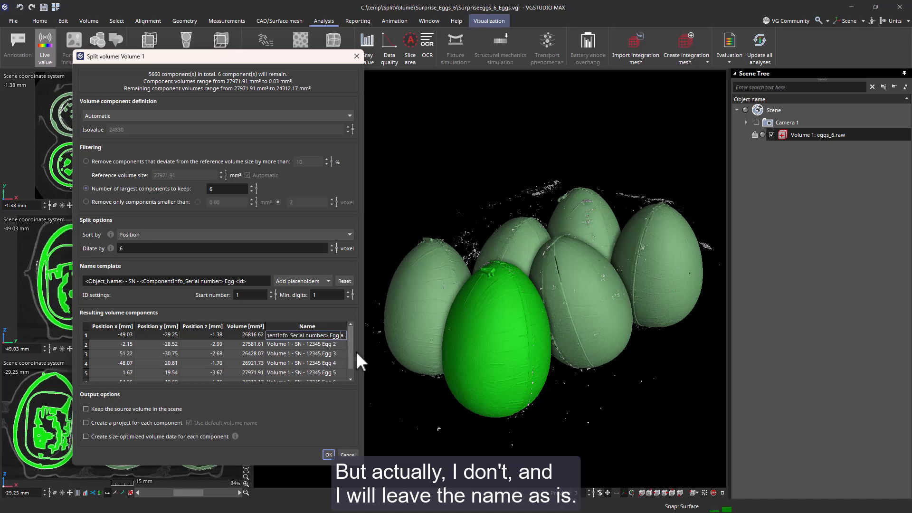
key(BackSpace)
text(<id>)
click(344, 361)
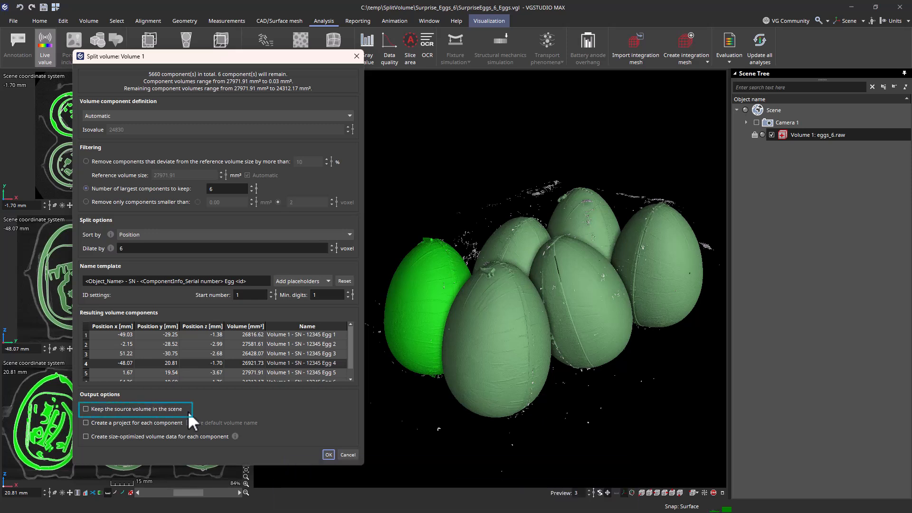
- Split the volume with a project created for each component, saving the project files in a new folder named "Results"
click(84, 421)
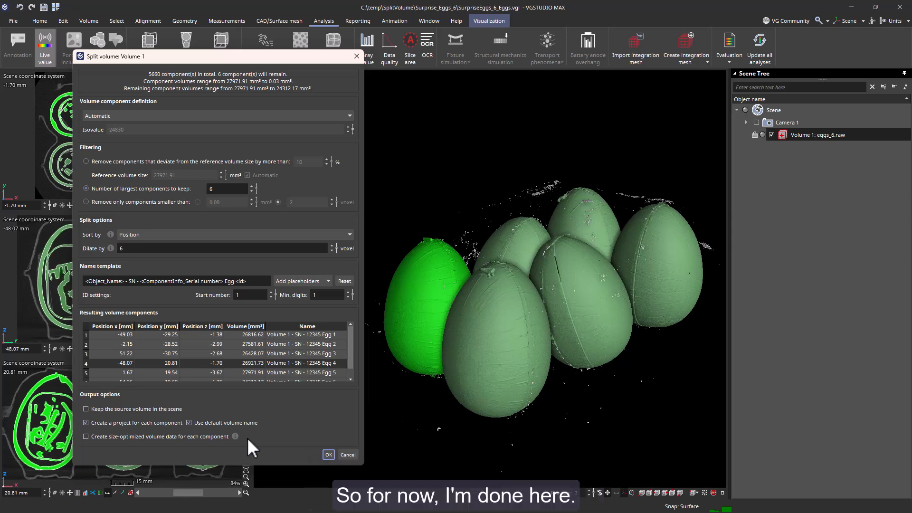
click(330, 458)
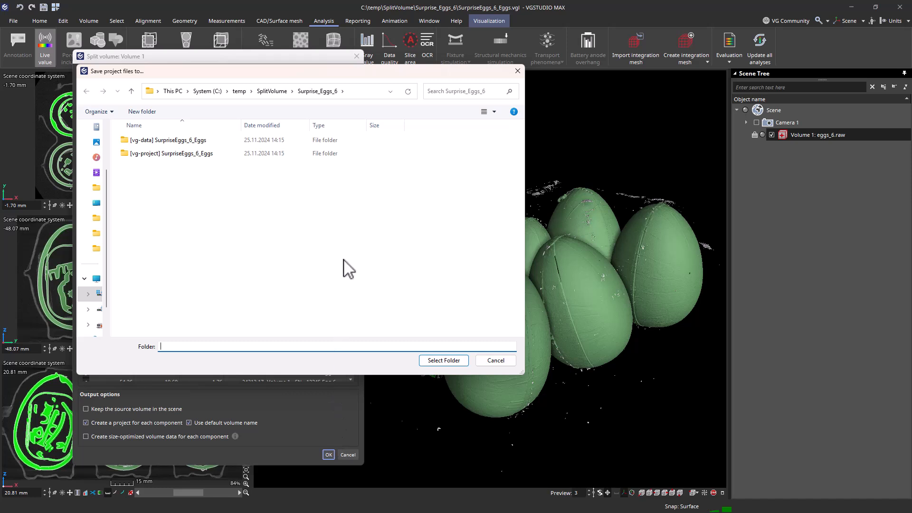
right_click(345, 241)
mouse_move(418, 340)
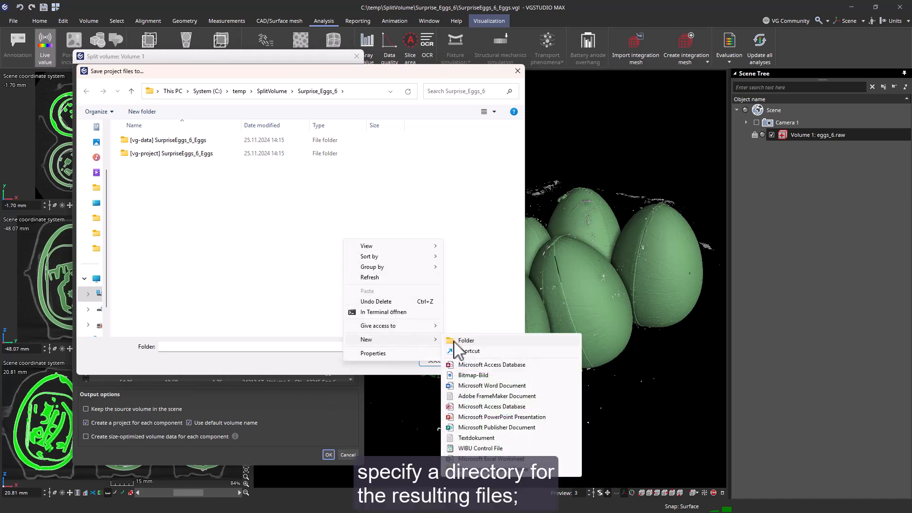
click(457, 341)
text(Results)
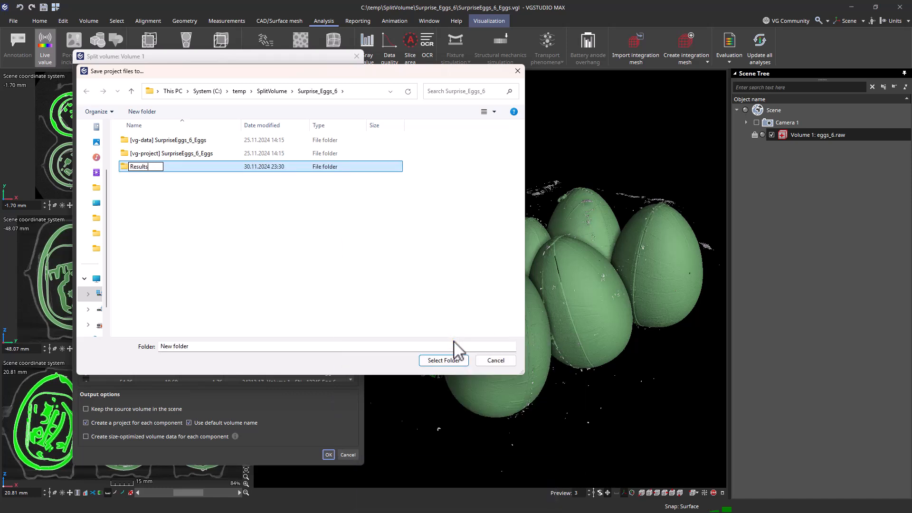
click(459, 361)
click(455, 363)
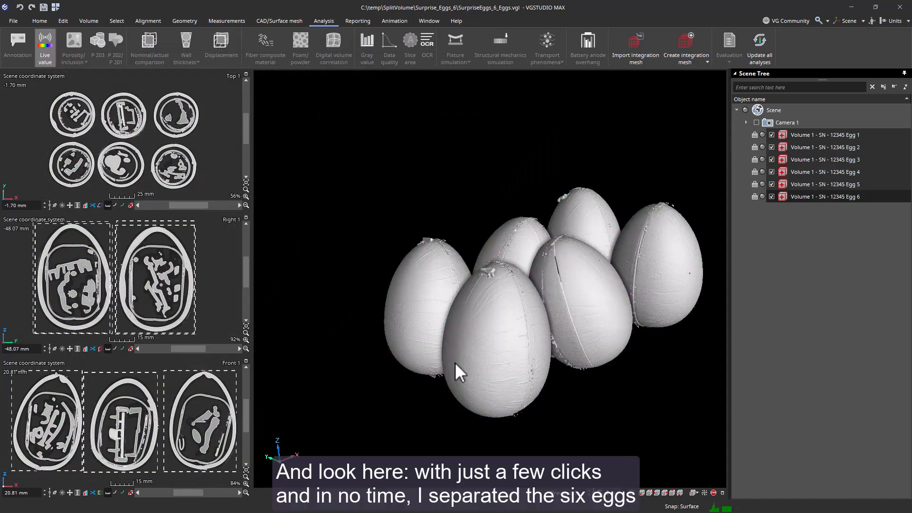
drag(465, 367, 432, 319)
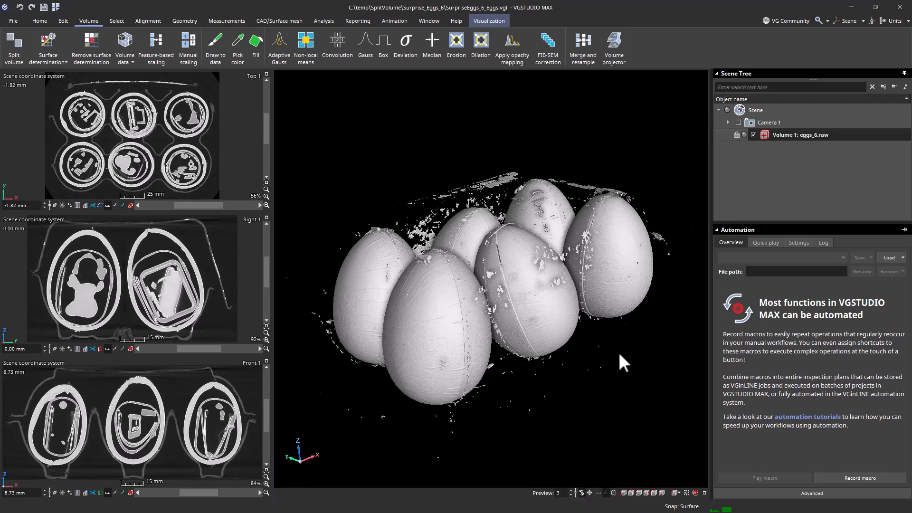
- Start recording a macro and open Split volume for the unsplit six-egg volume, keeping the eggs in the 3D view visible
key(F8)
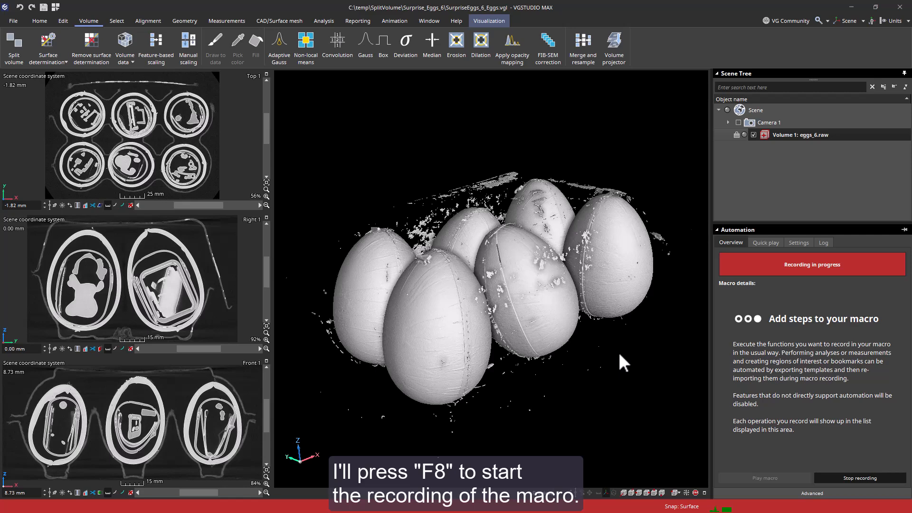
click(777, 132)
click(19, 47)
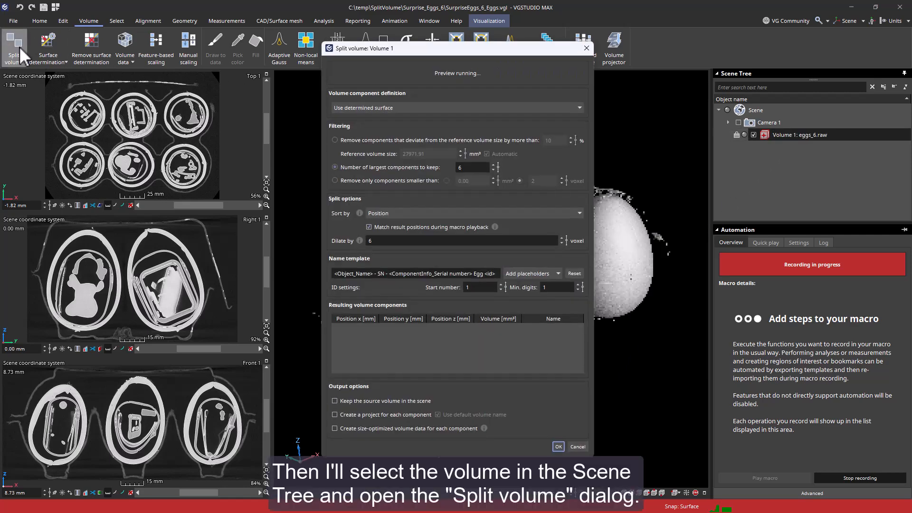
drag(472, 50, 202, 70)
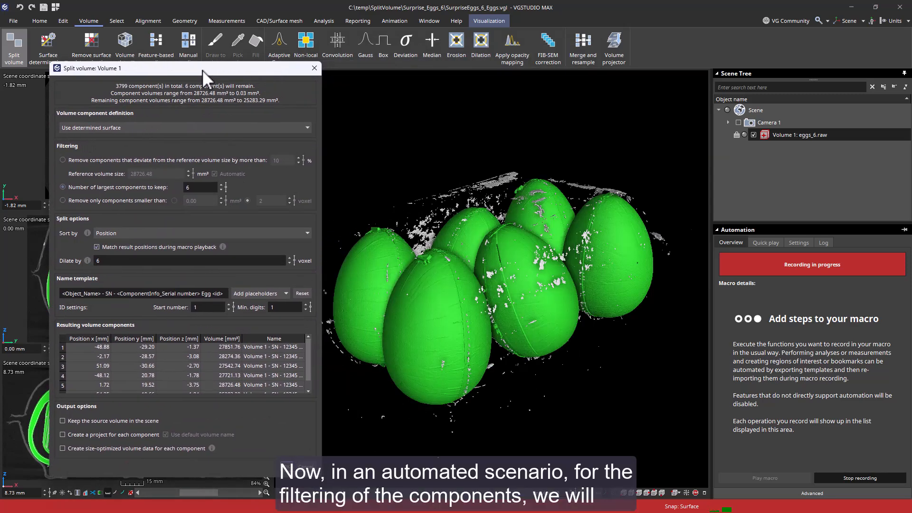
- Filter out components deviating from the reference volume size by more than 12 %, with the automatic reference size turned off
click(63, 160)
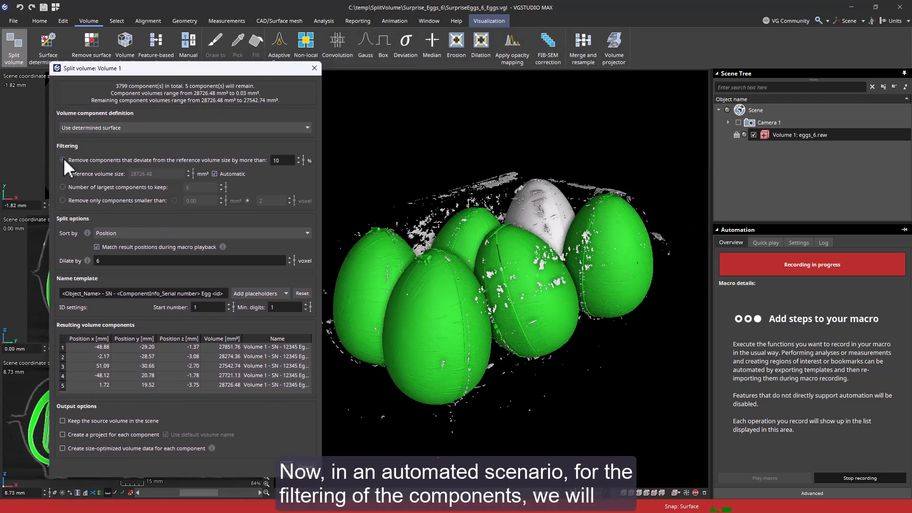
click(299, 158)
click(299, 157)
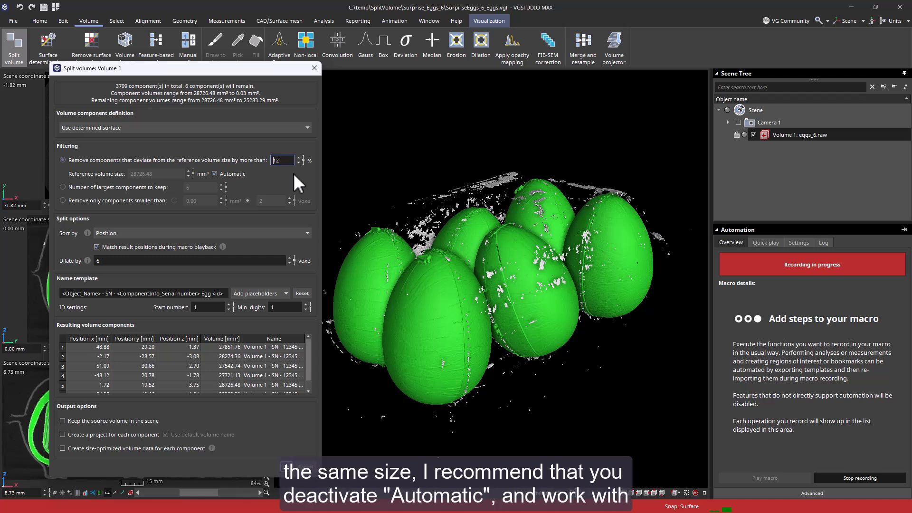
click(214, 174)
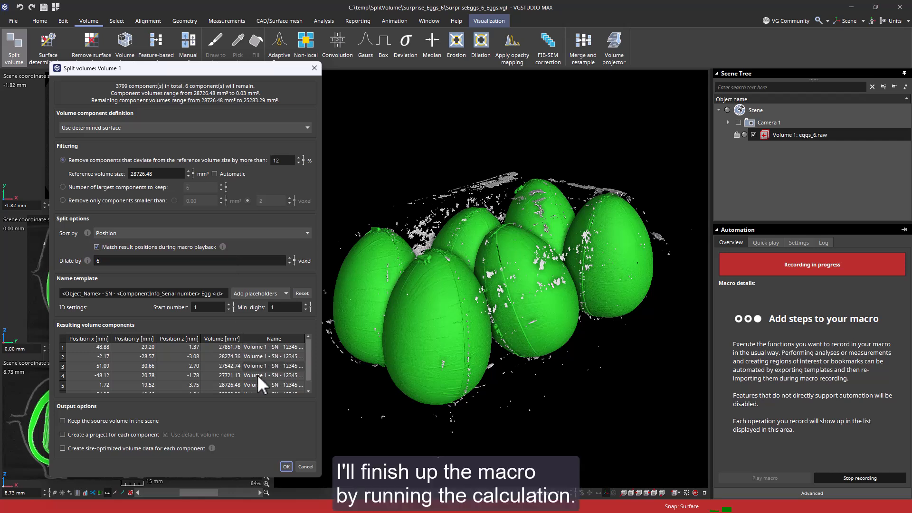
- Run the split with these settings and stop recording the macro
click(285, 464)
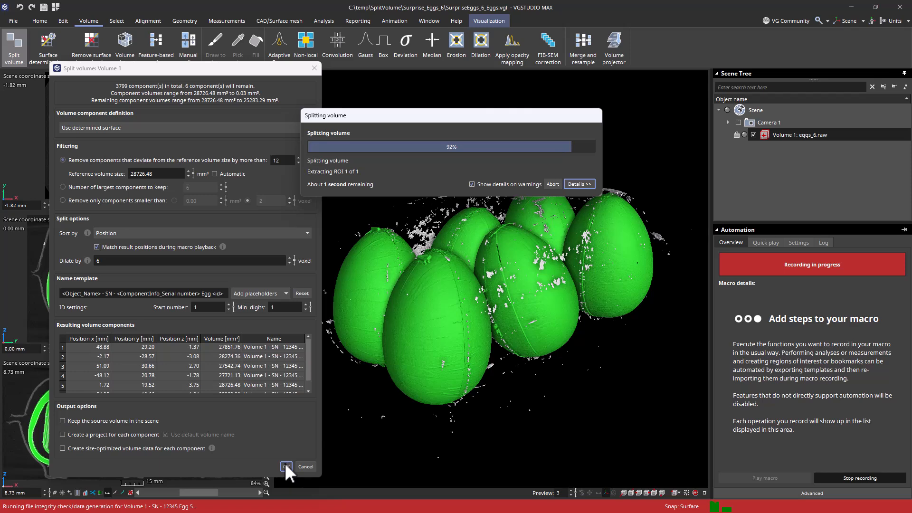
key(F8)
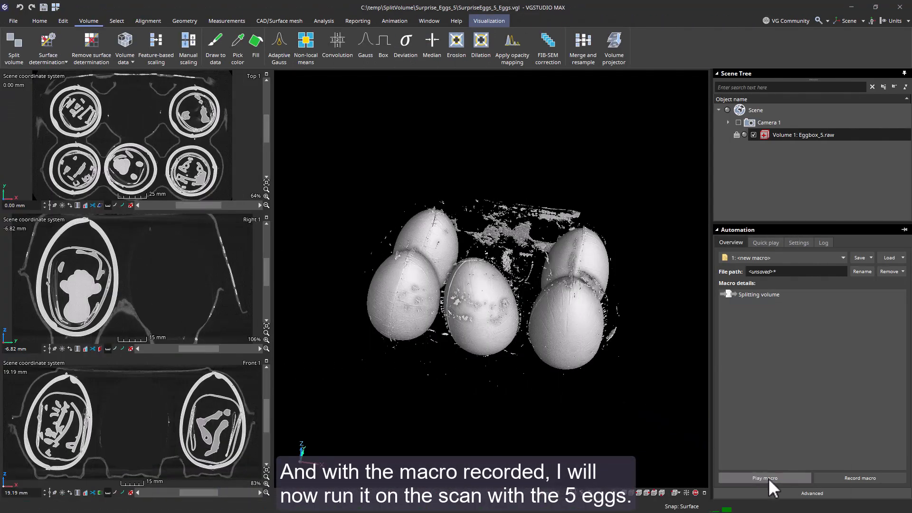
- Play the recorded macro on the five-egg scan, dismiss its report and show the automation log
click(774, 481)
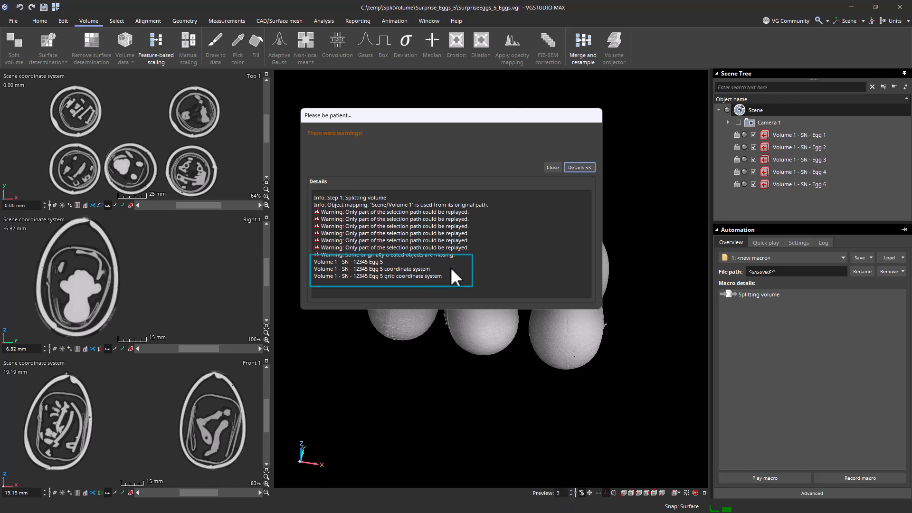
click(553, 167)
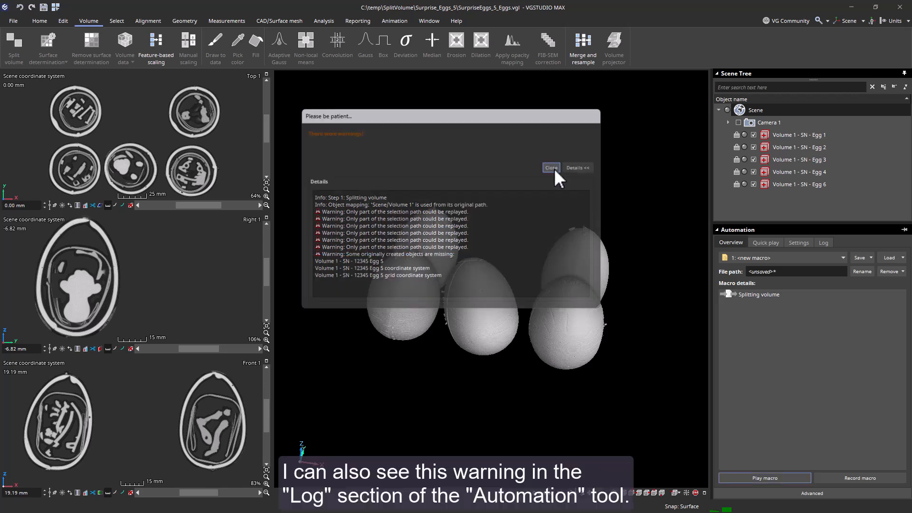
click(825, 243)
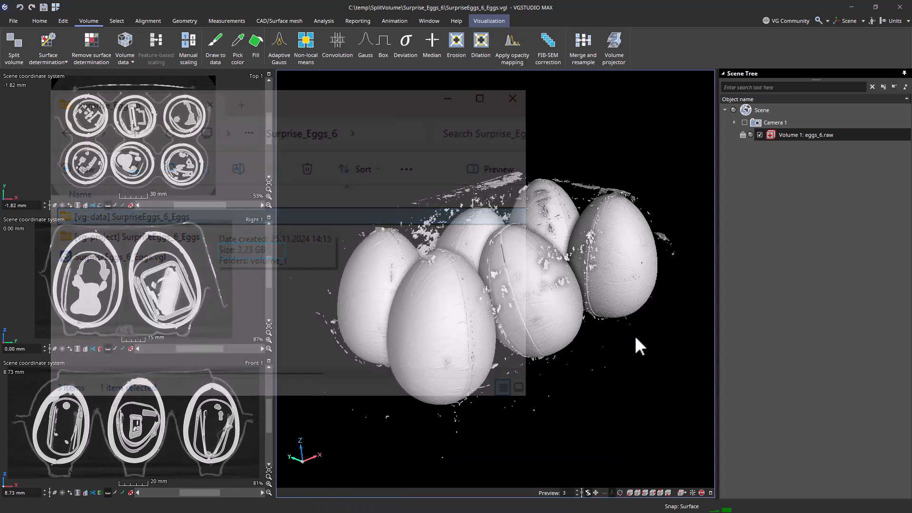
- Split the six-egg volume with size-optimized volume data created for each component
click(784, 136)
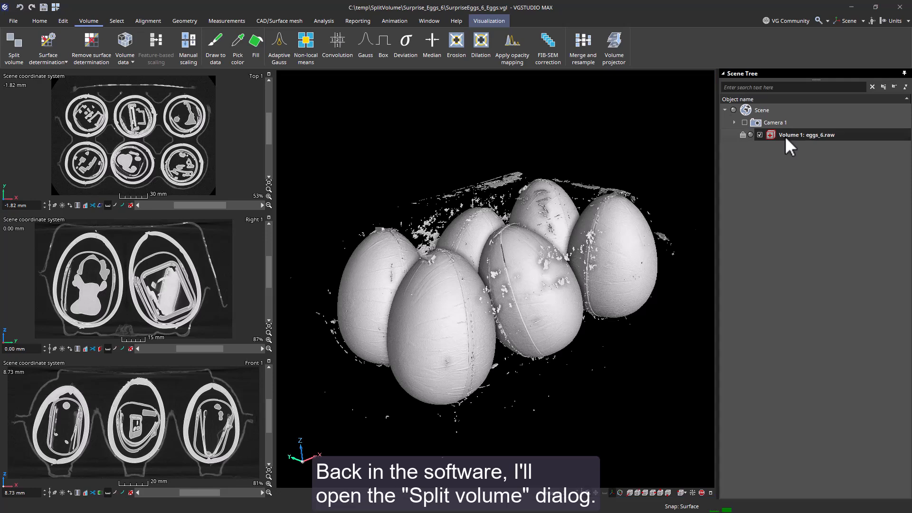
click(10, 52)
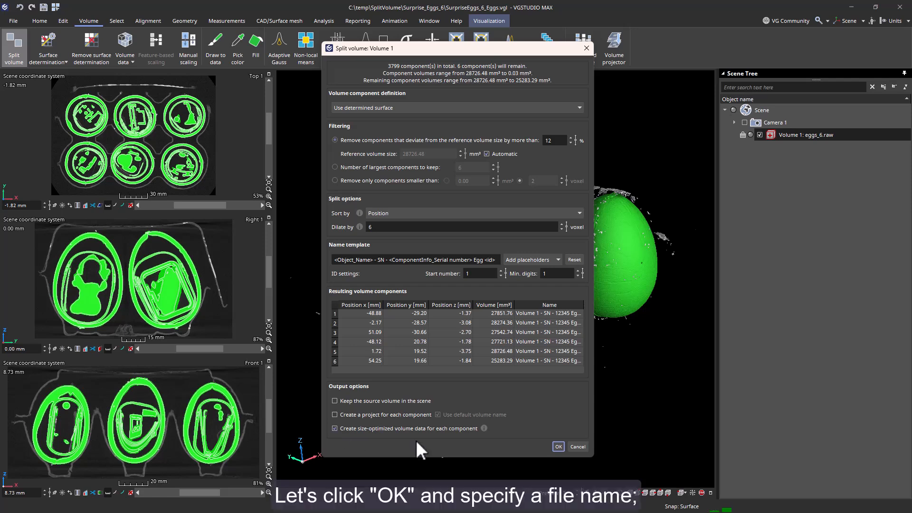
click(556, 449)
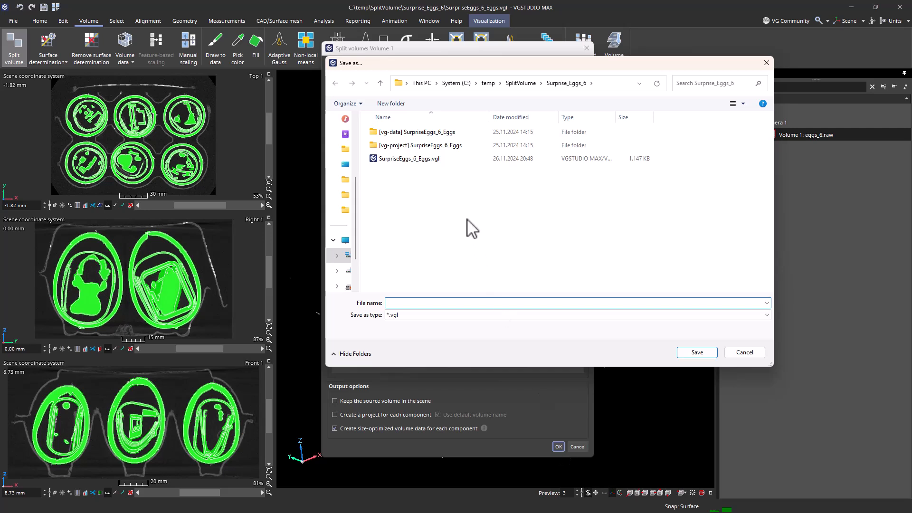
- Create a folder named "NewVolumeData" and save the split volumes' project in it as "Eggs_6"
right_click(470, 225)
mouse_move(542, 315)
click(591, 318)
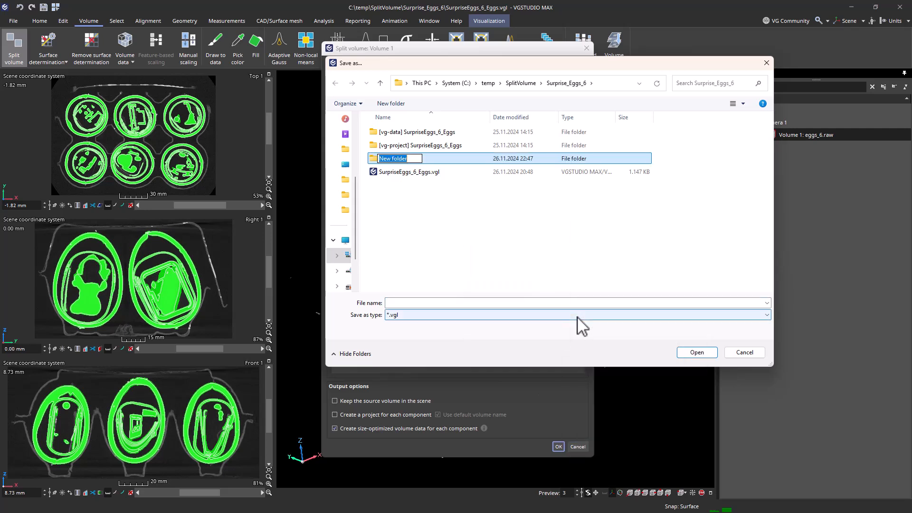
text(NewVolumeData)
key(Return)
key(Return)
click(577, 318)
text(Egg)
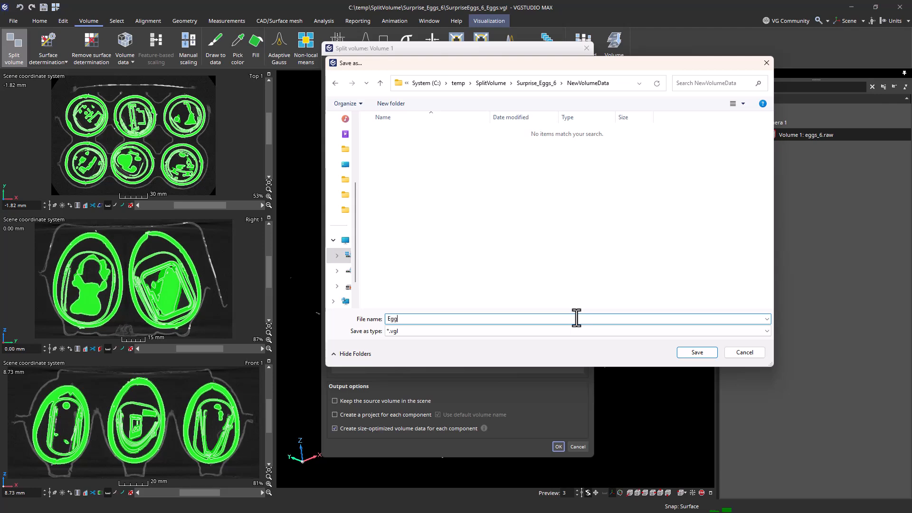
text(s_6)
key(Return)
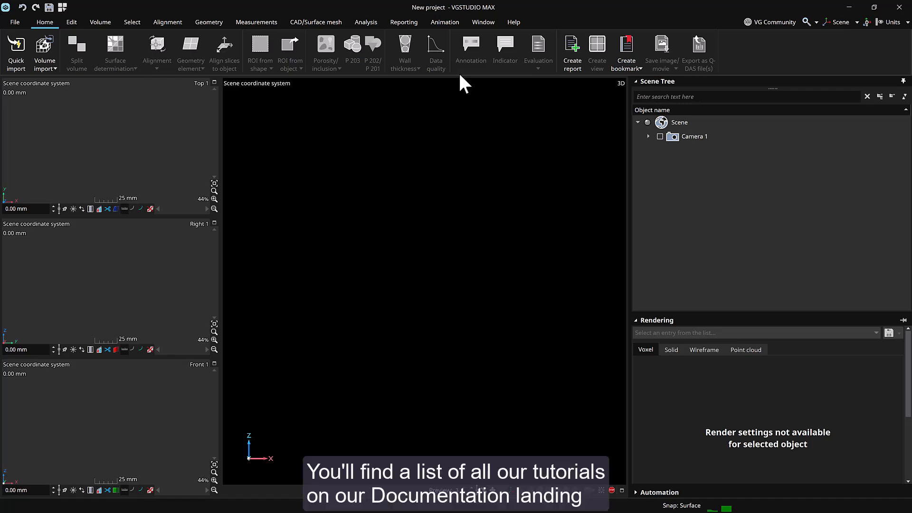
- Show the online list of VGSTUDIO MAX tutorials
click(514, 22)
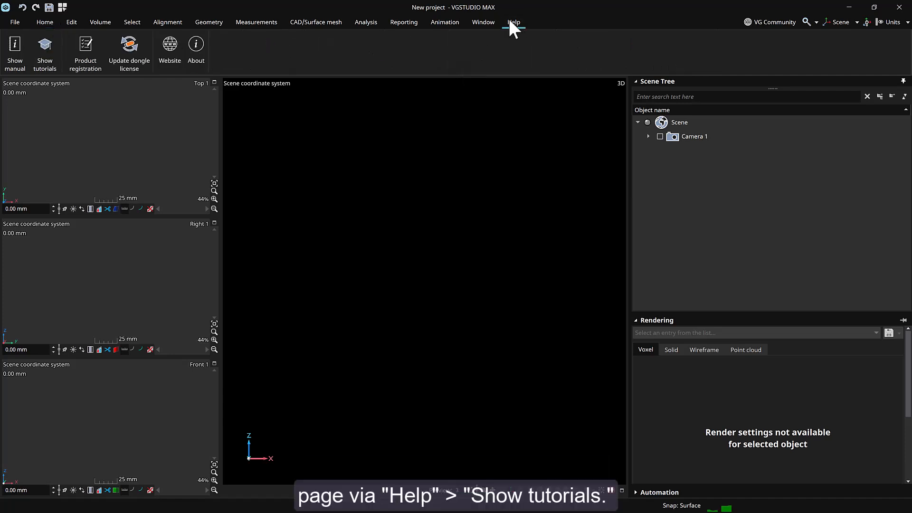
click(53, 64)
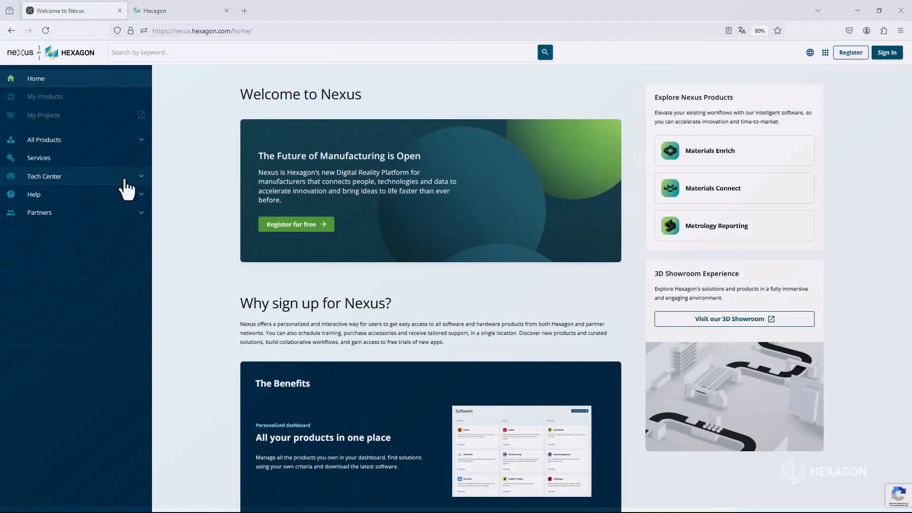
- On the Nexus website, expand the Tech Center and visit the community for the VG software
click(124, 181)
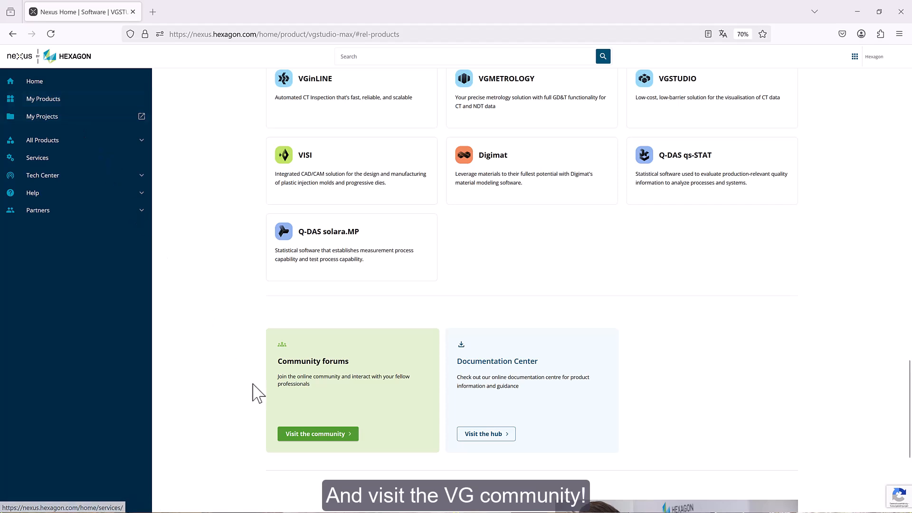
click(301, 441)
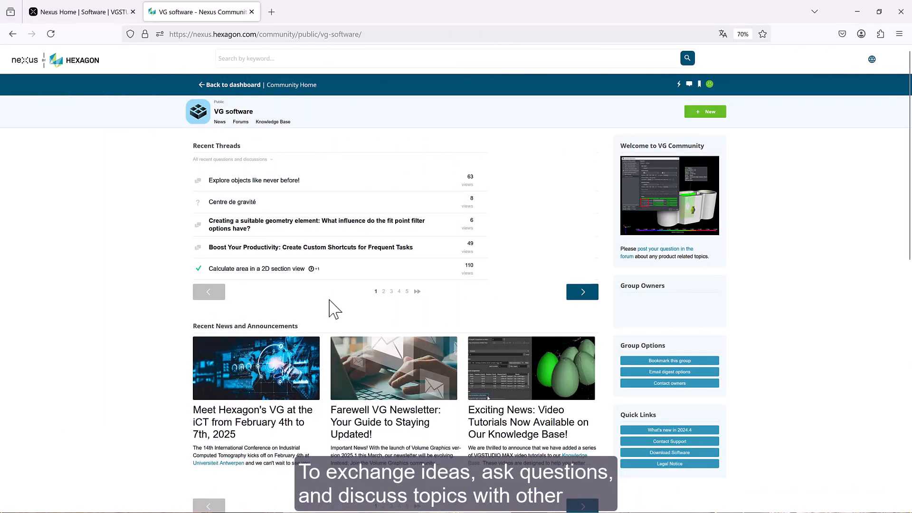